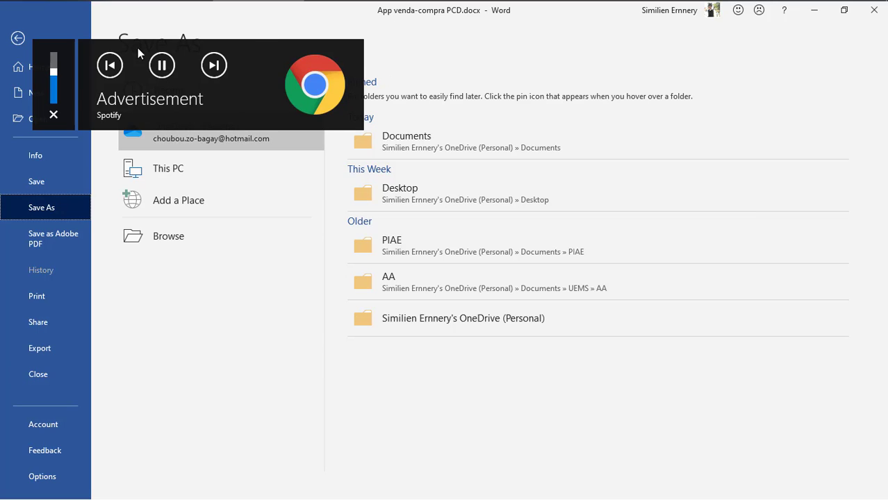
Save a copy of the document as App venda-compra PCD.docx on the CCCOMA_X64FRE_EN-US_DV9 (D:) drive.
click(157, 231)
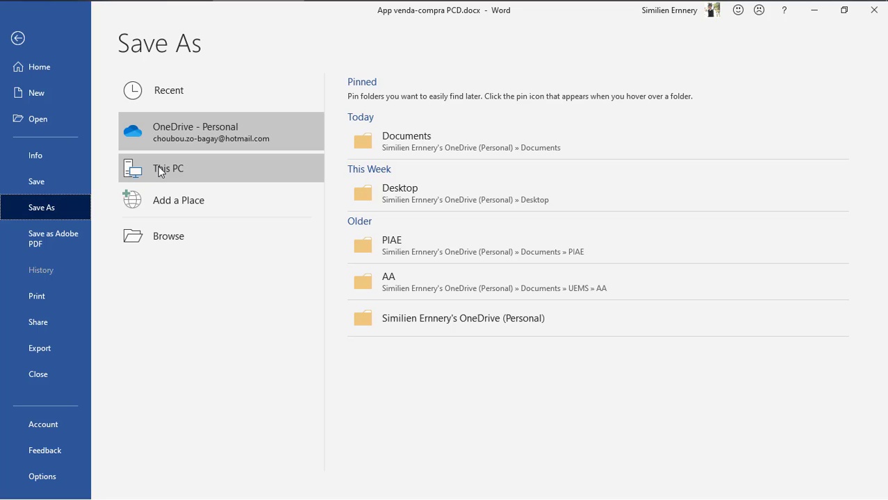
click(198, 169)
click(198, 168)
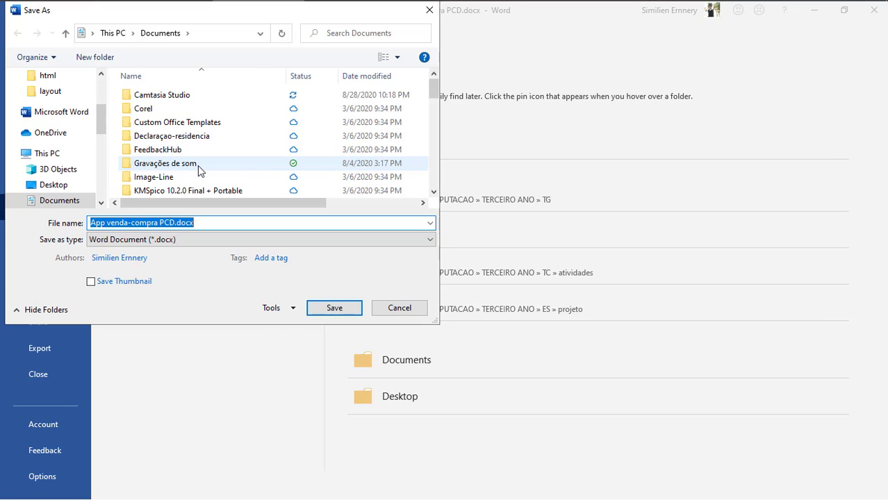
click(43, 153)
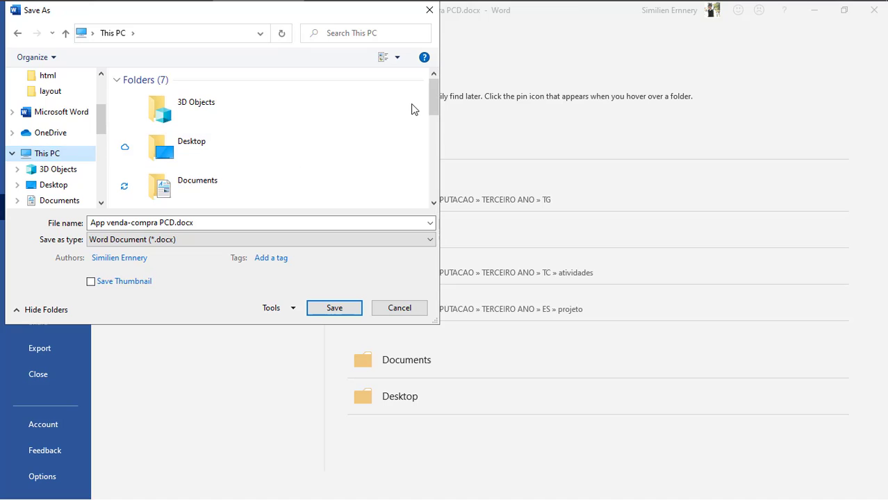
drag(432, 101, 432, 190)
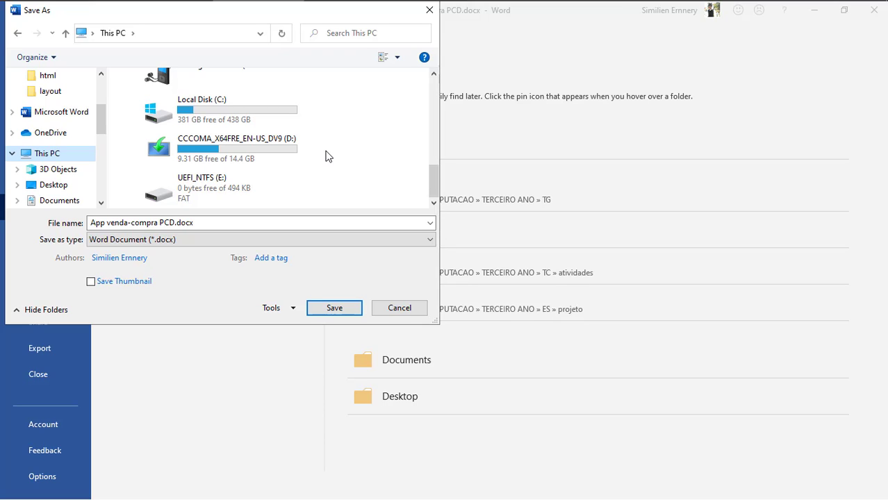
click(232, 143)
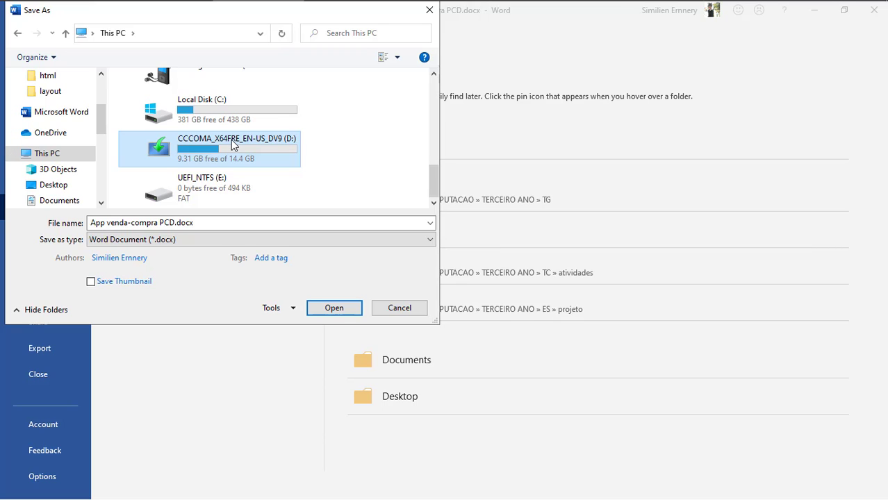
click(230, 140)
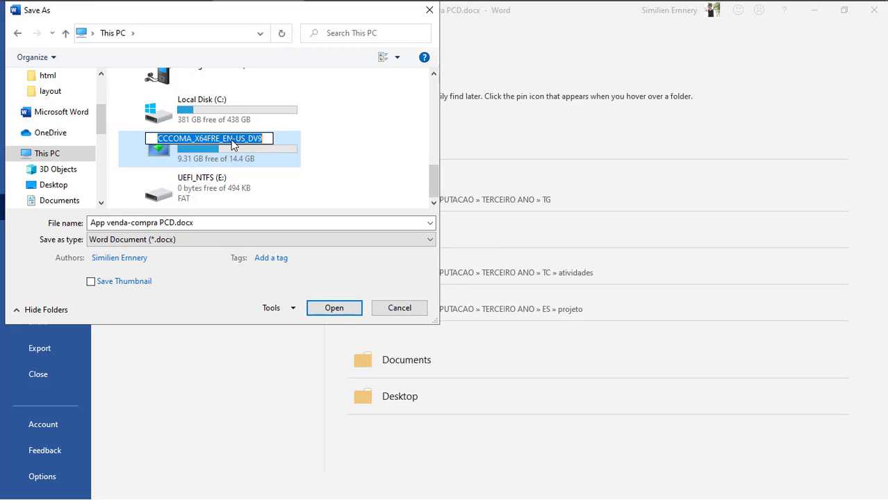
click(333, 160)
double_click(253, 152)
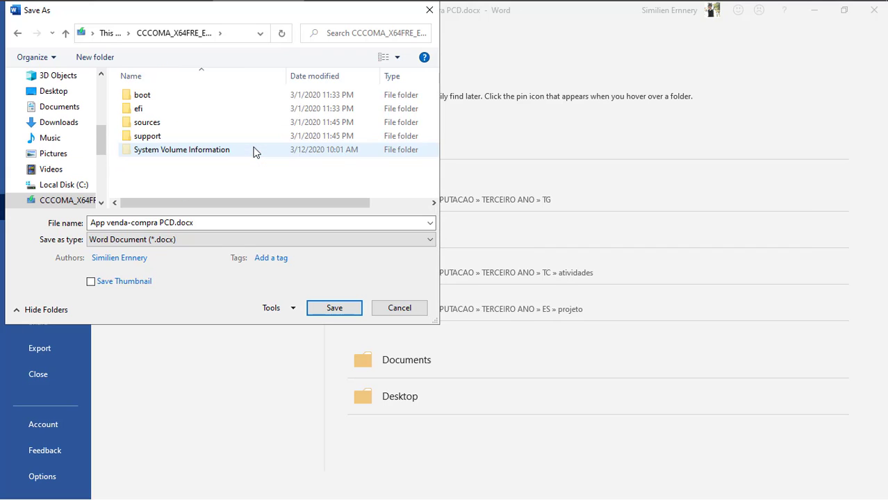
click(201, 222)
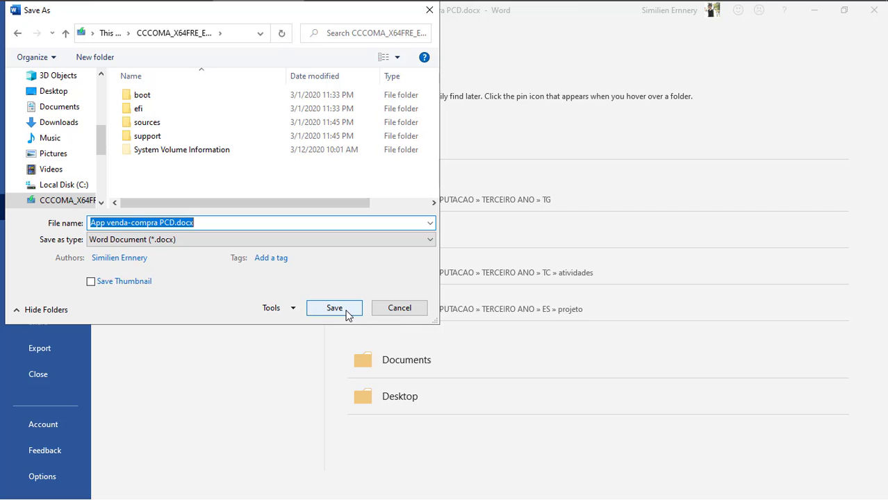
click(347, 314)
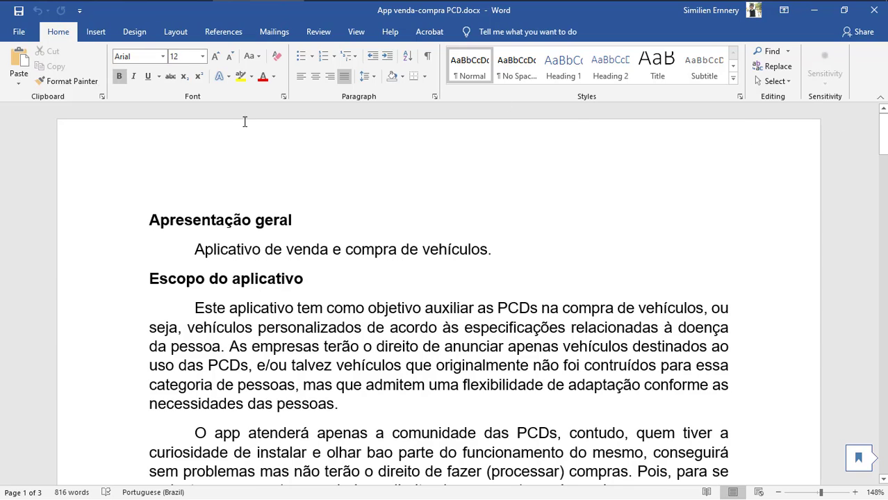
Export the document as App venda-compra PCD.pdf to the CCCOMA_X64FRE_EN-US_DV9 (D:) drive, using the PDF/XPS publishing option.
click(23, 33)
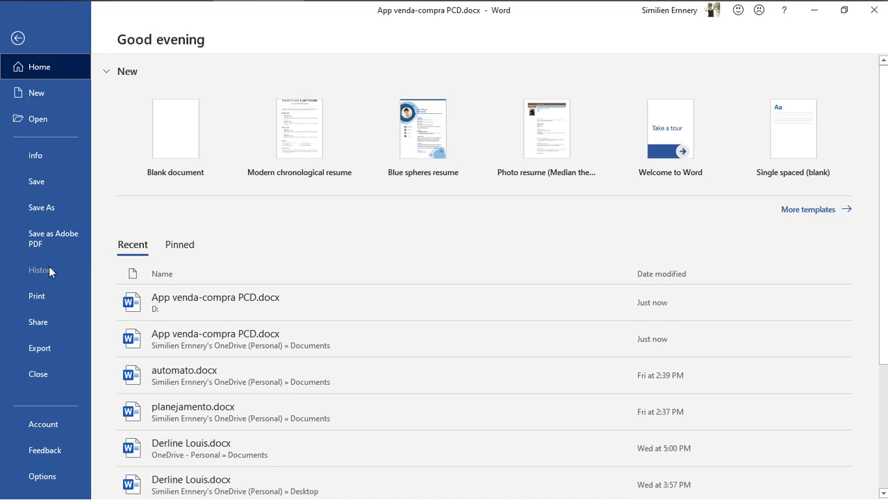
click(43, 348)
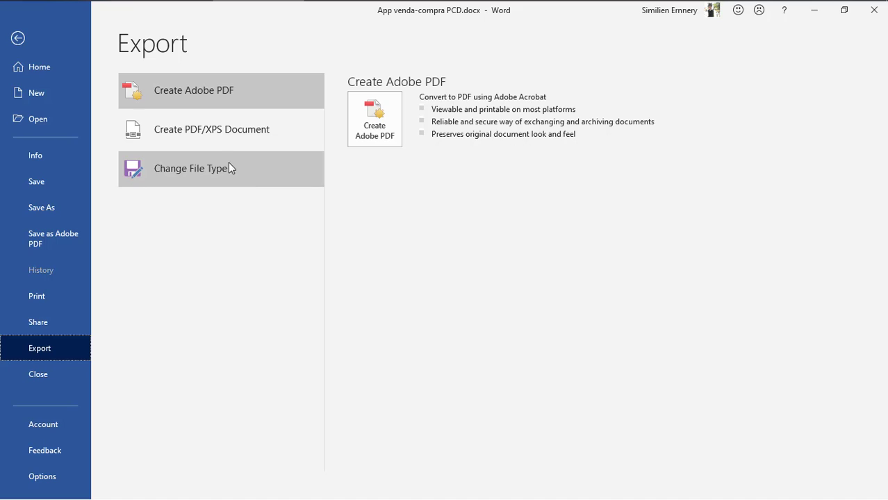
click(214, 130)
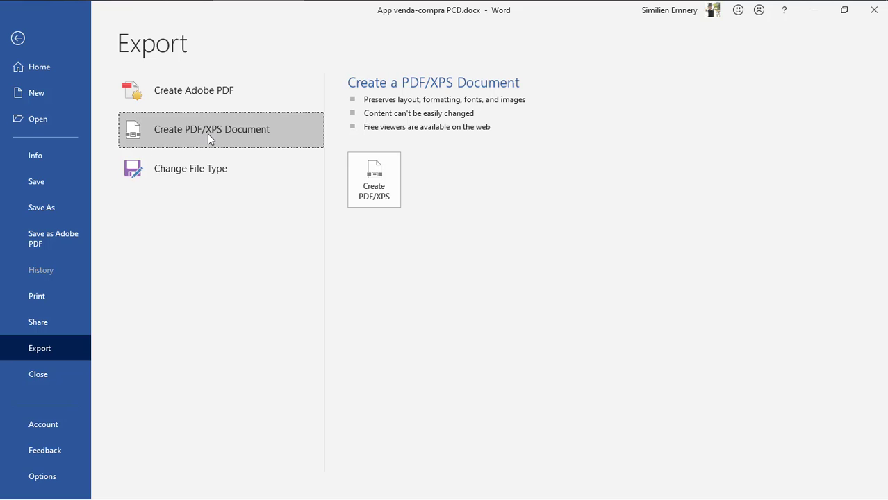
click(373, 183)
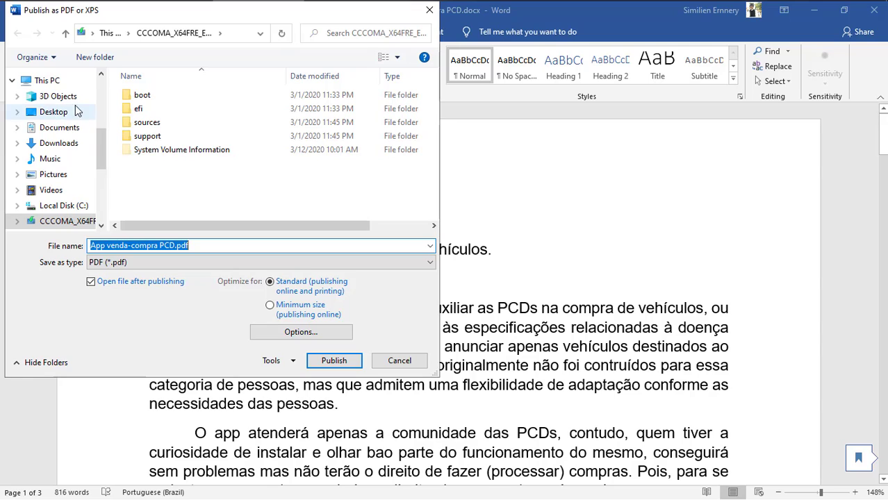
click(62, 80)
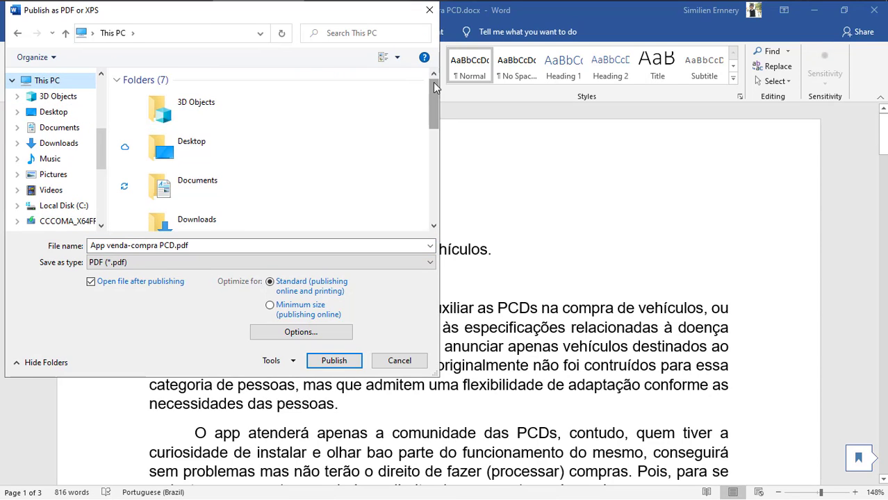
drag(433, 82, 423, 179)
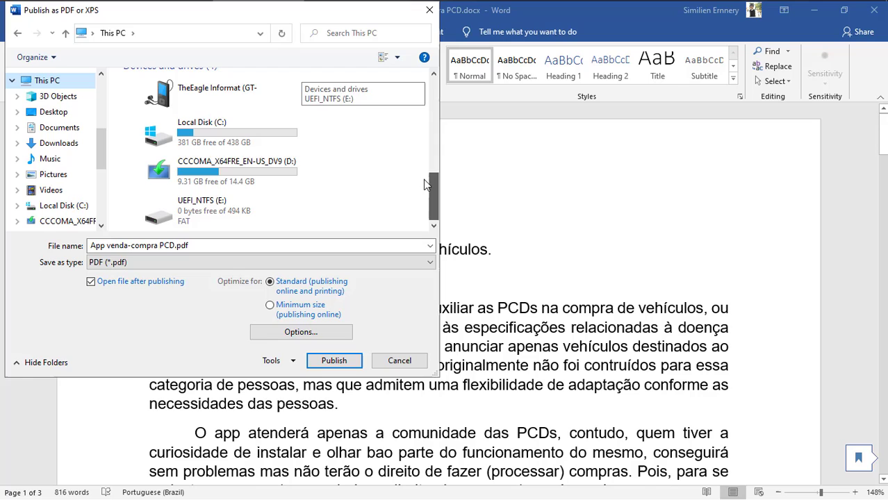
double_click(245, 174)
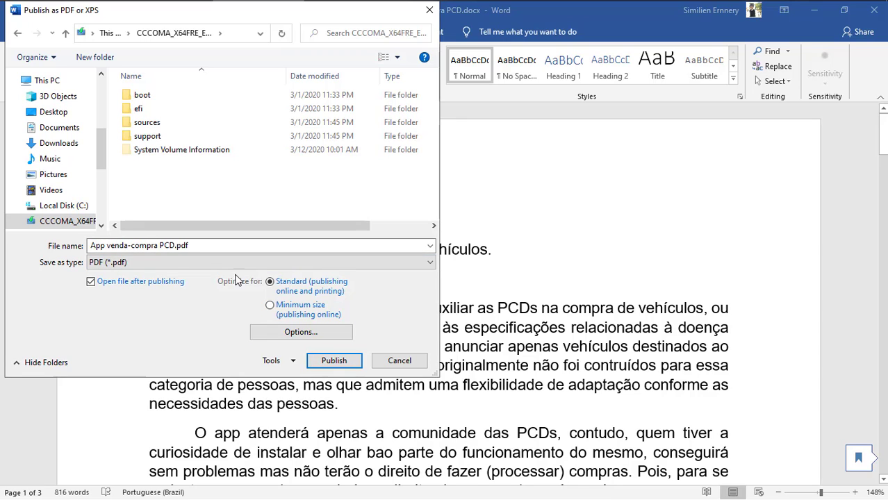
click(207, 244)
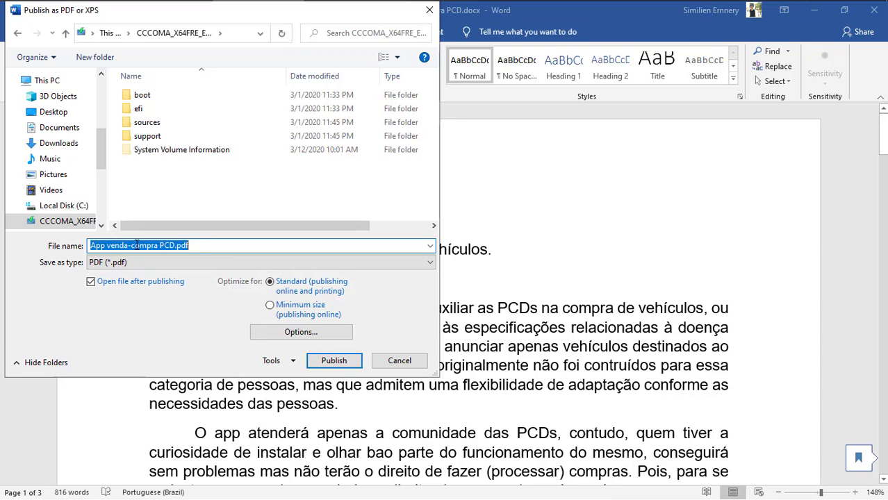
click(326, 360)
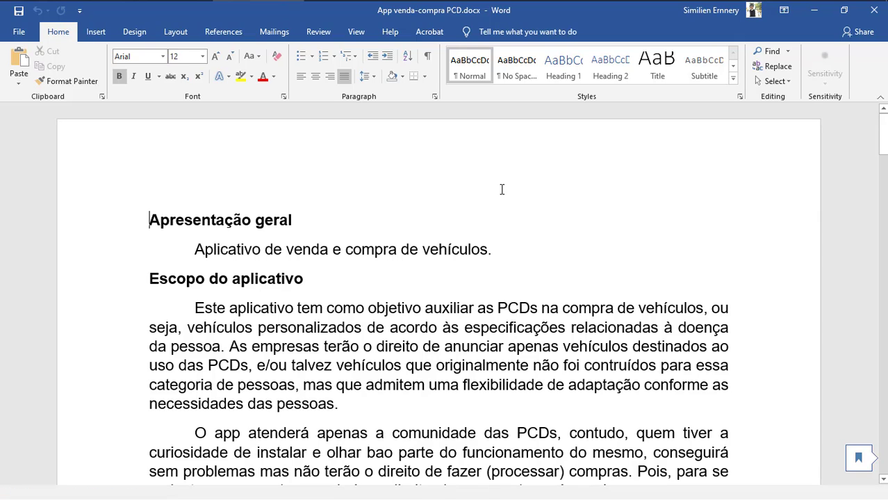
Close the published PDF in Adobe Acrobat and the source document in Word.
click(814, 10)
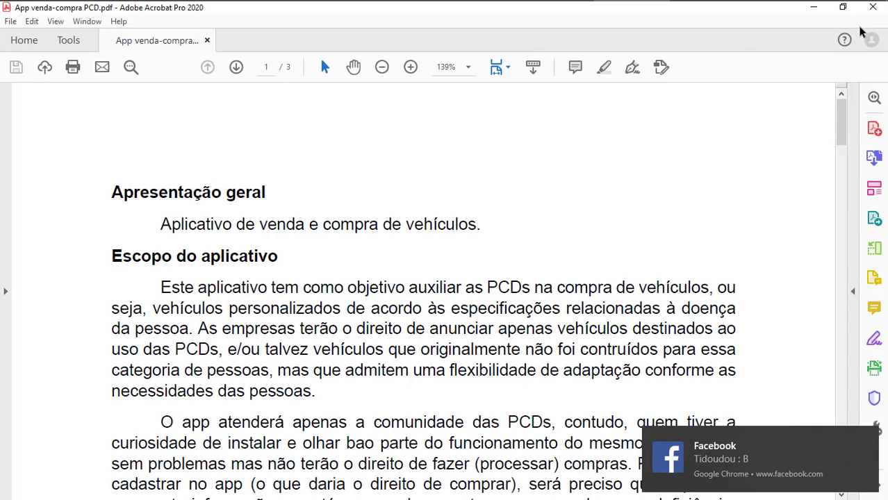
click(872, 6)
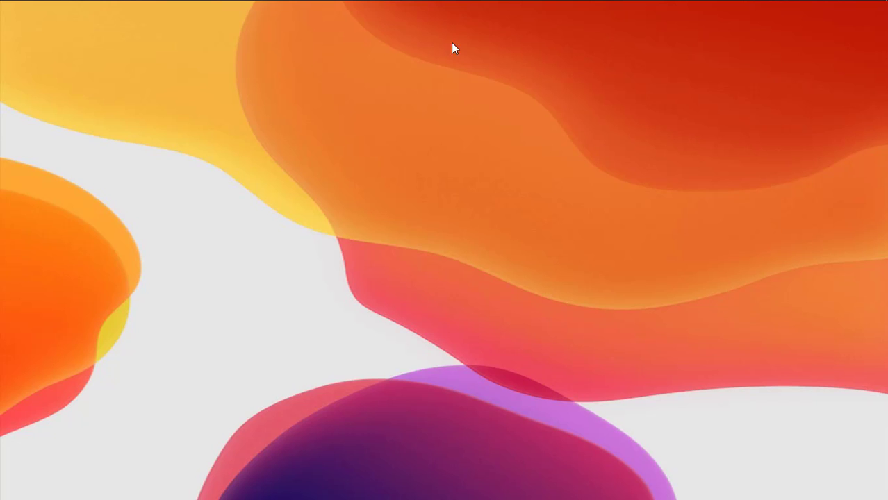
click(264, 9)
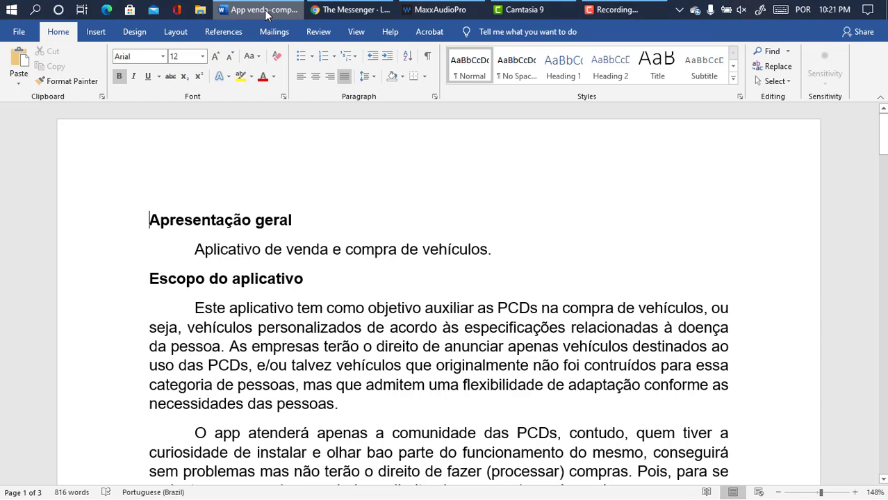
click(882, 15)
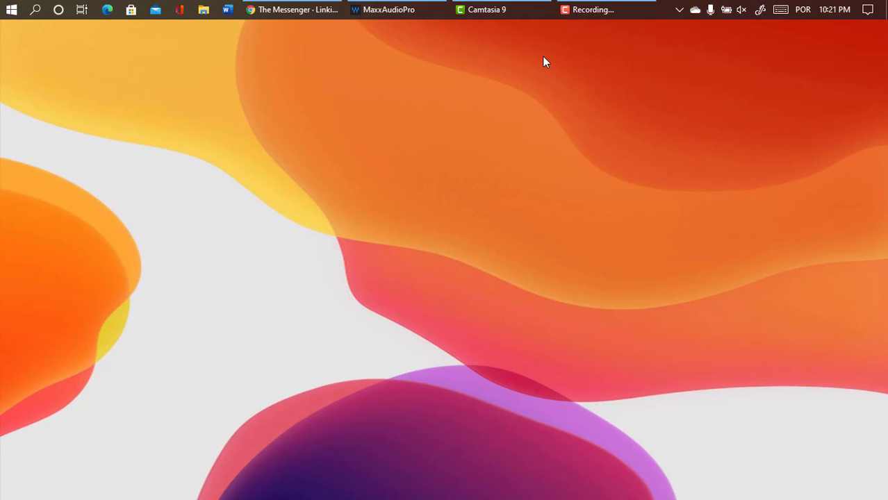
Open the CCCOMA_X64FRE_EN-US_DV9 (D:) drive in File Explorer and locate the saved App venda-compra PCD .docx and .pdf files.
click(204, 11)
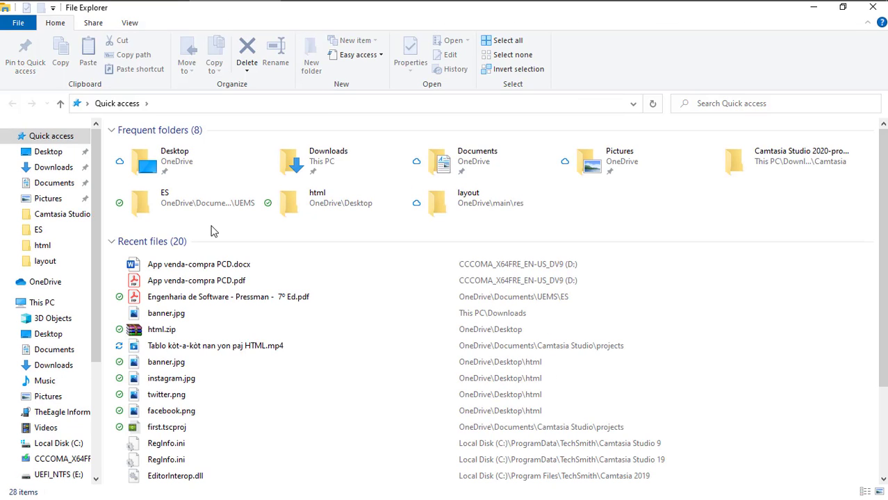
click(31, 305)
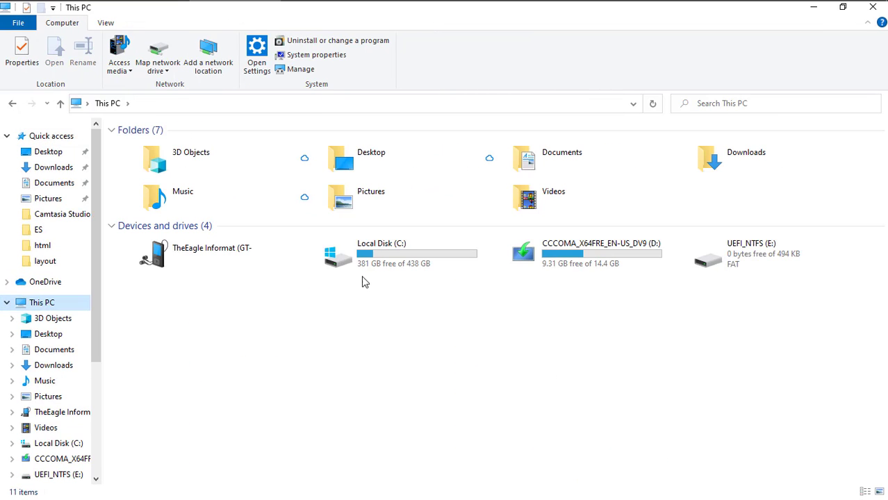
double_click(592, 246)
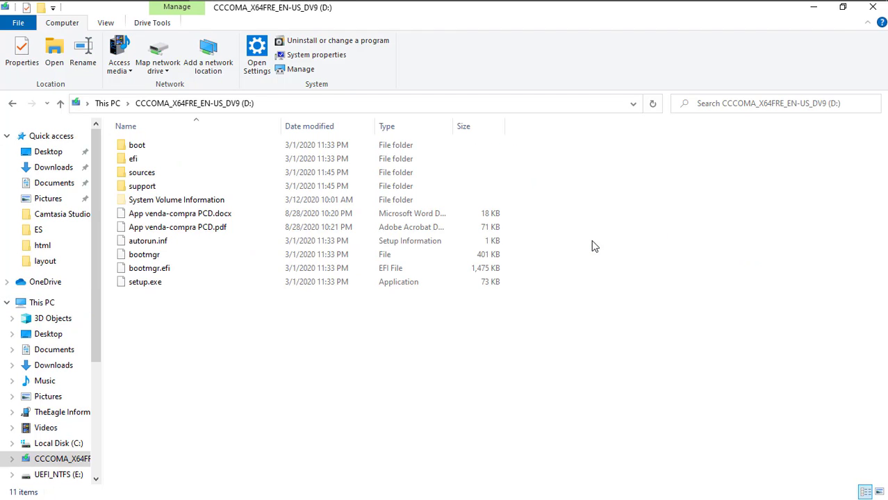
click(155, 228)
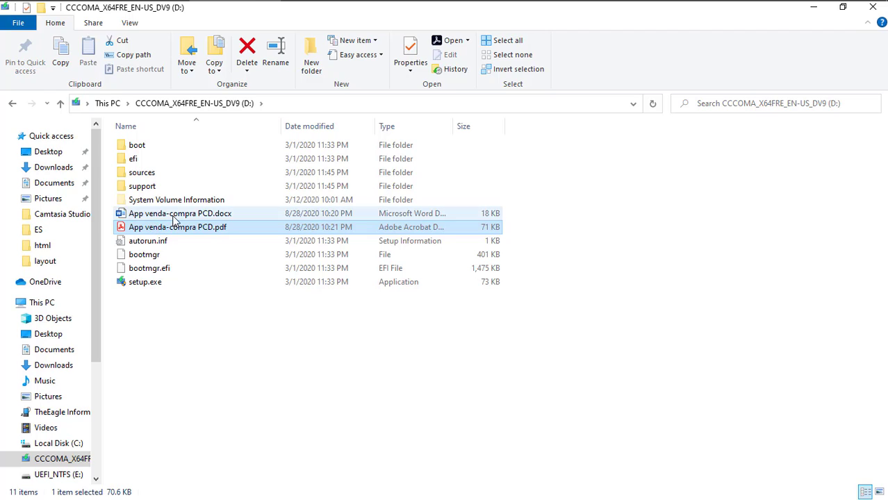
click(174, 216)
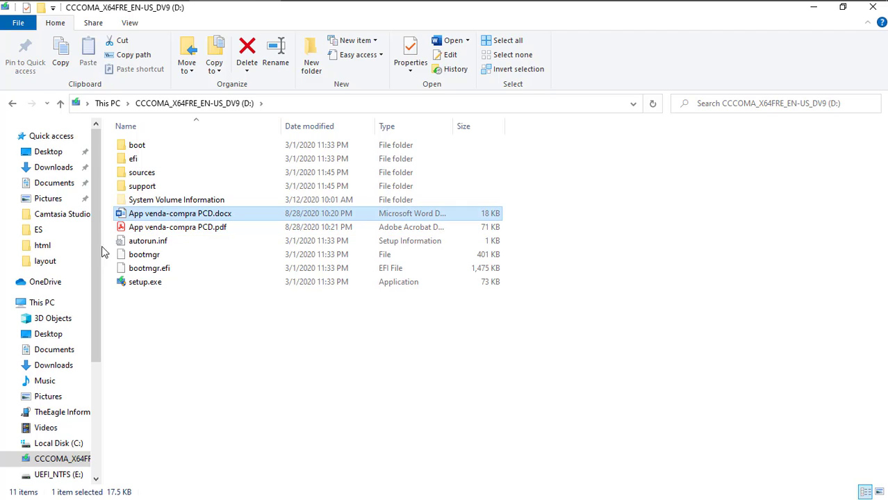
Permanently delete App venda-compra PCD.docx and App venda-compra PCD.pdf from the D: drive.
drag(106, 210, 123, 232)
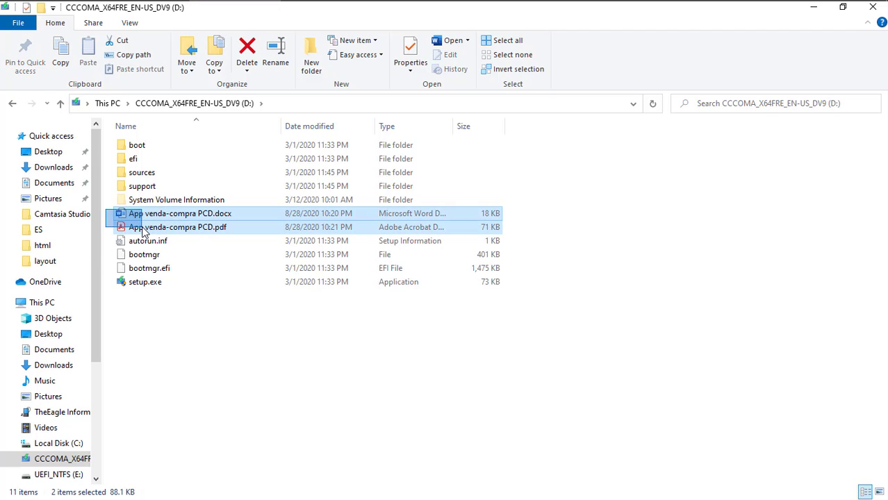
key(shift+Delete)
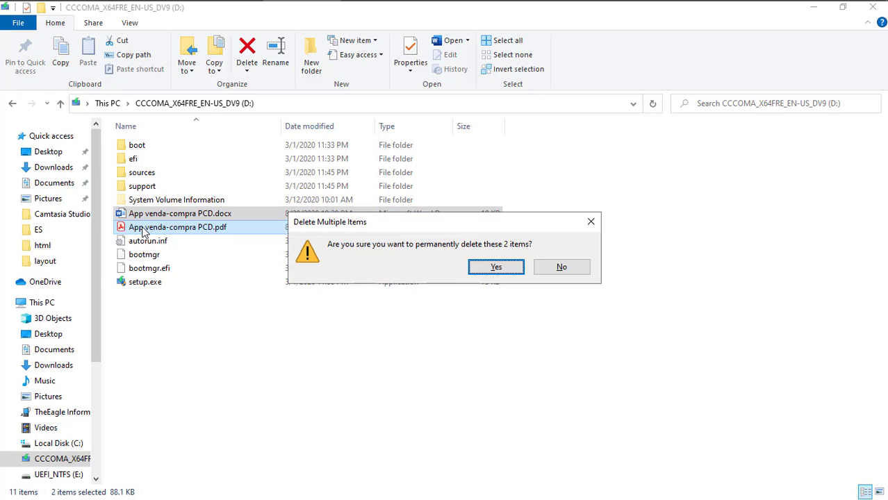
click(494, 267)
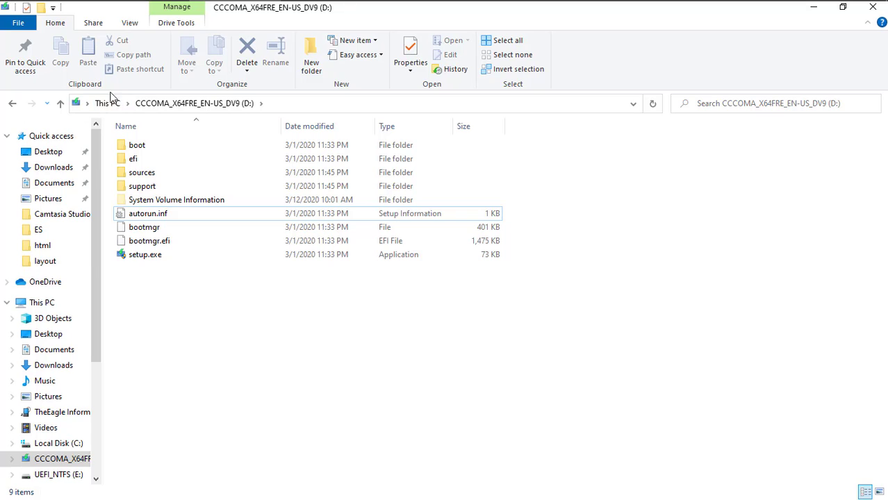
Eject the CCCOMA_X64FRE_EN-US_DV9 (D:) drive from This PC and close File Explorer.
click(107, 103)
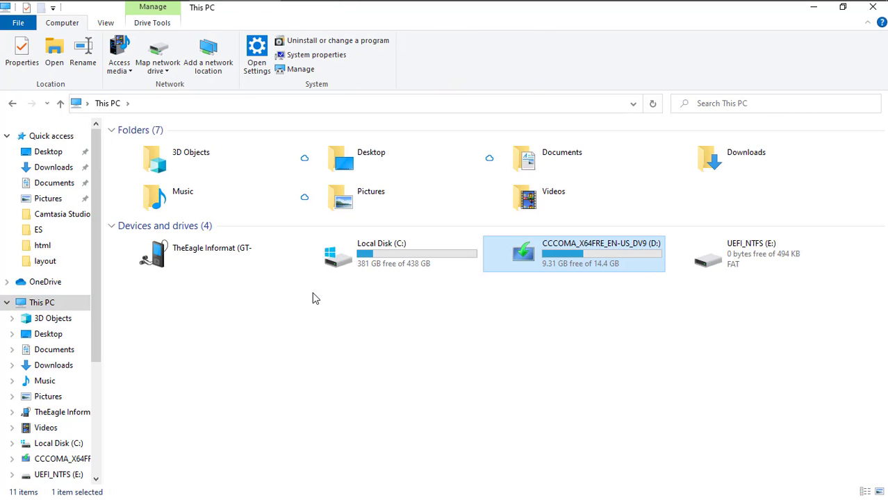
right_click(540, 257)
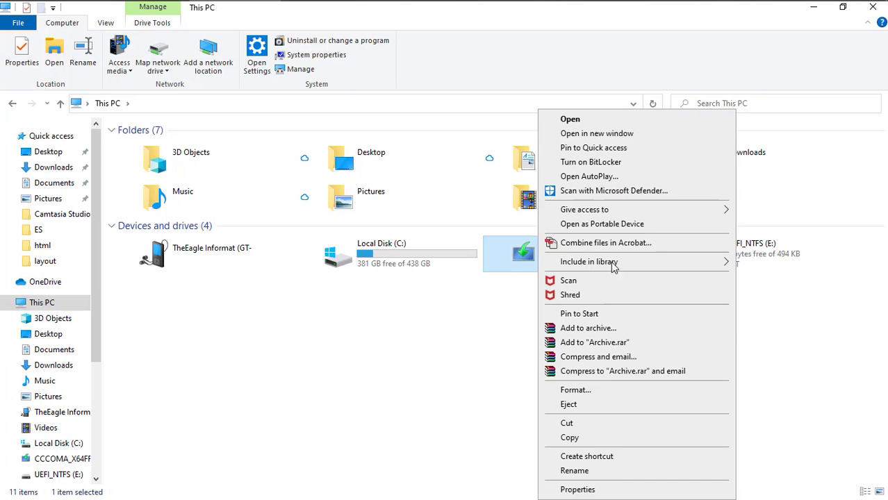
click(586, 405)
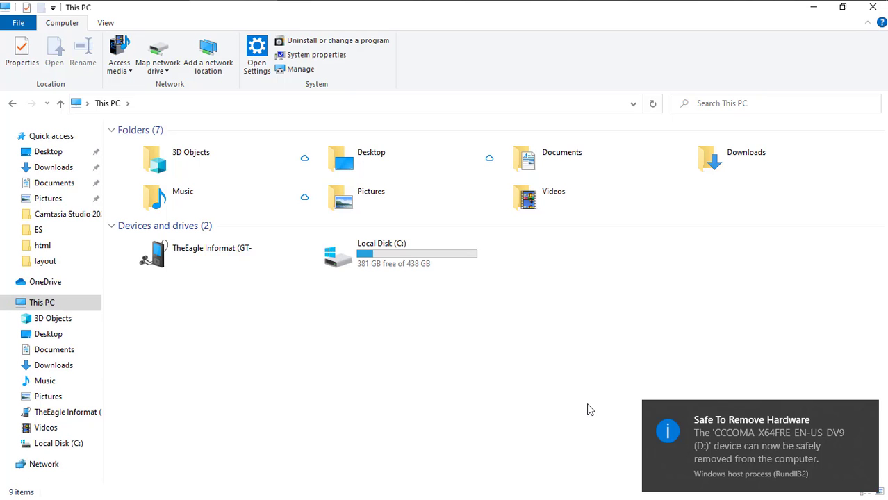
click(872, 7)
mouse_move(594, 6)
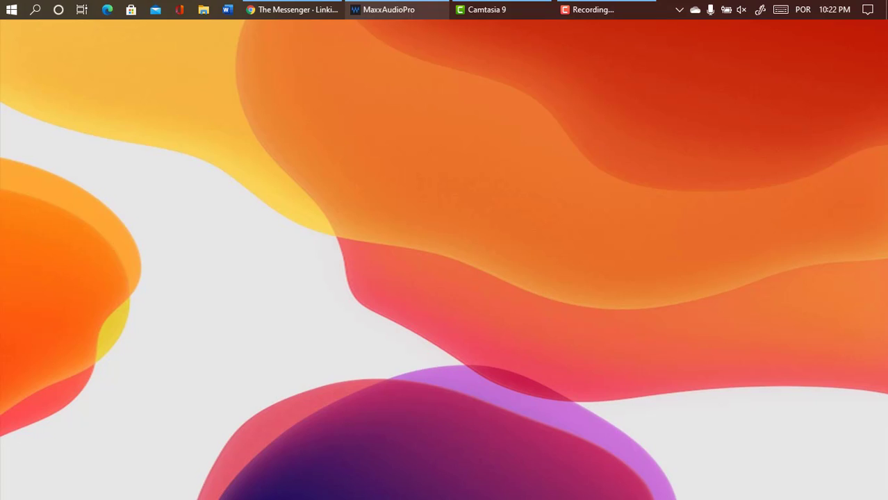
mouse_move(389, 9)
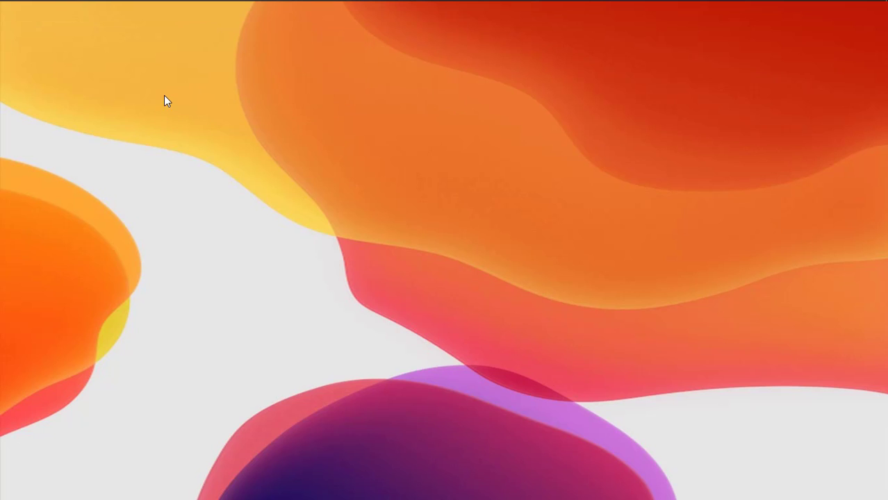
Open Microsoft Store and search for "whatsapp".
mouse_move(152, 2)
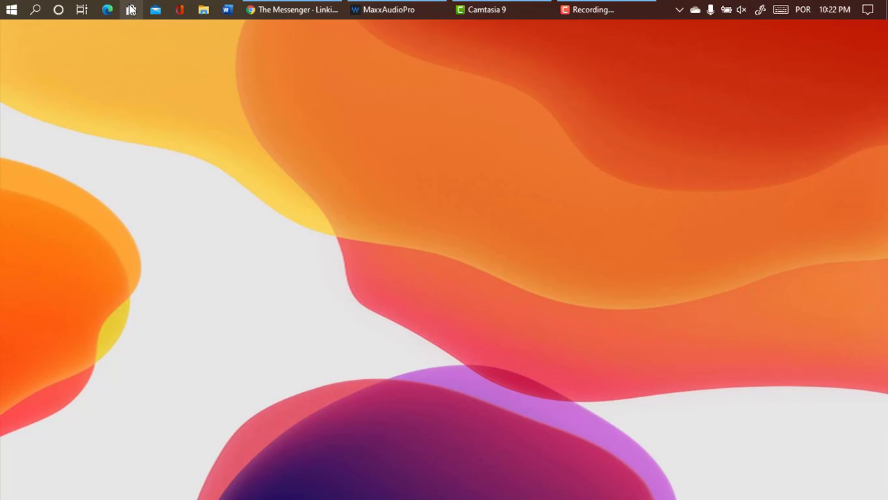
click(131, 13)
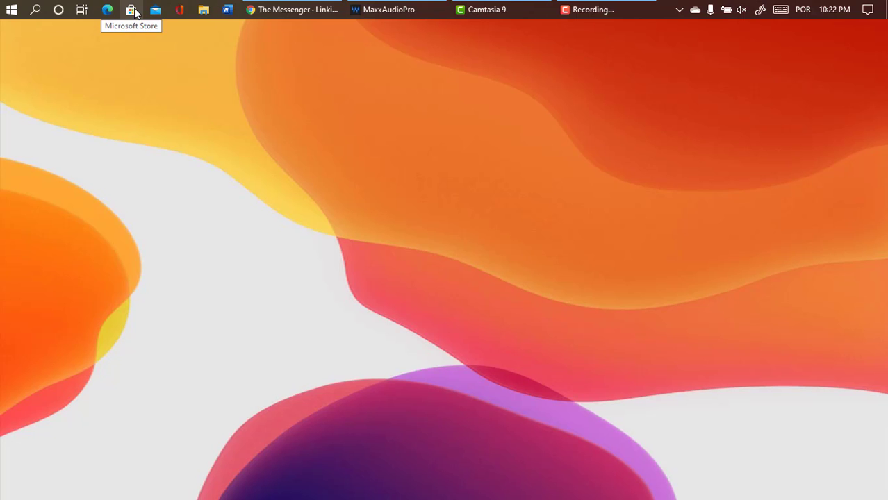
click(134, 12)
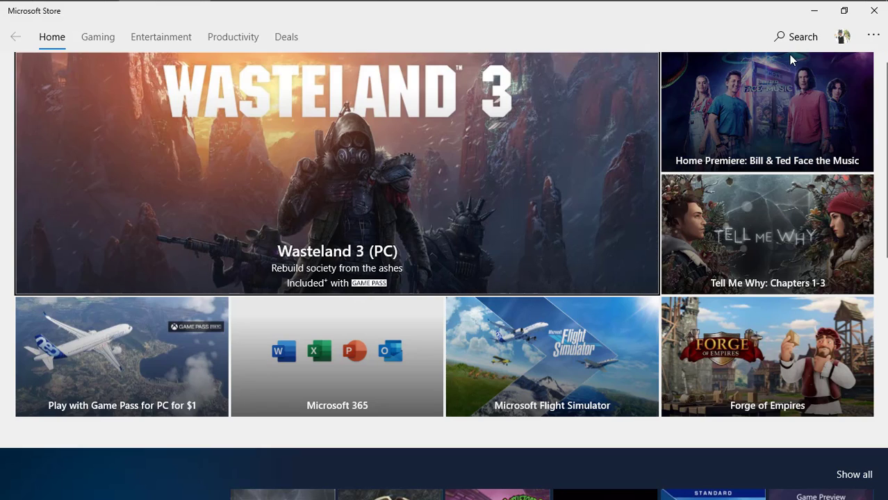
click(786, 35)
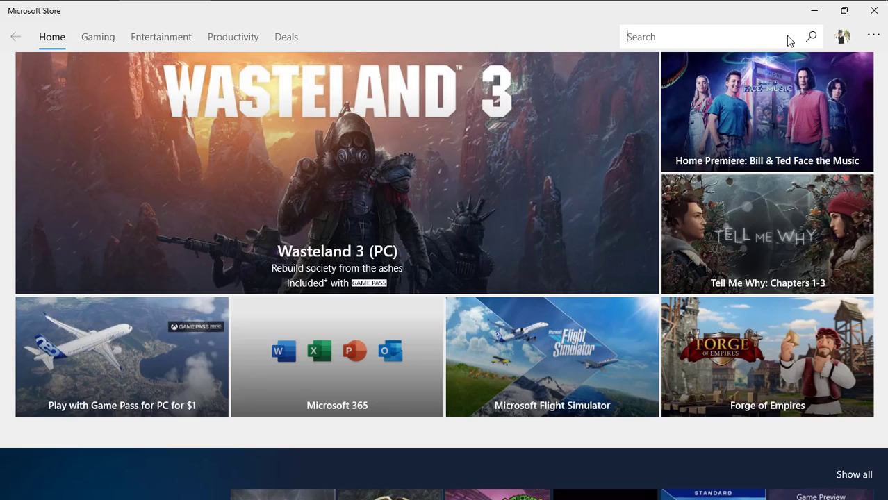
text(whatsapp)
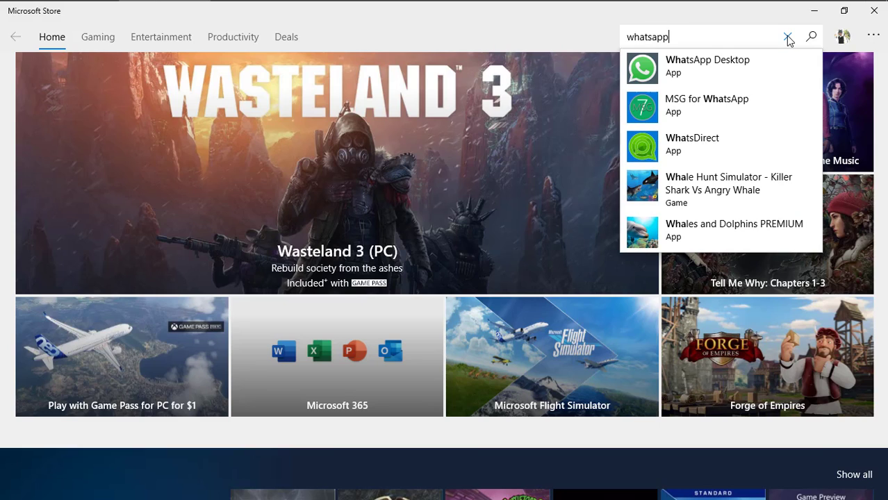
key(Return)
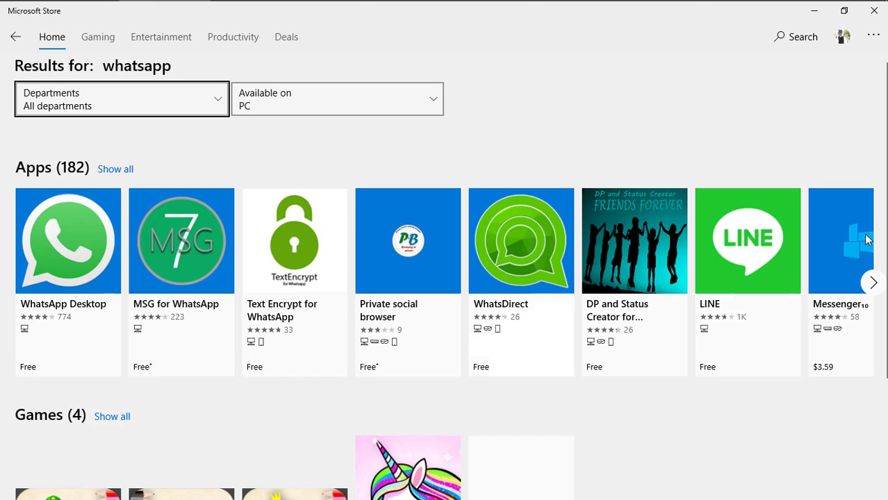
Browse the app results for whatsapp and open the WhatsApp Desktop product page.
click(870, 283)
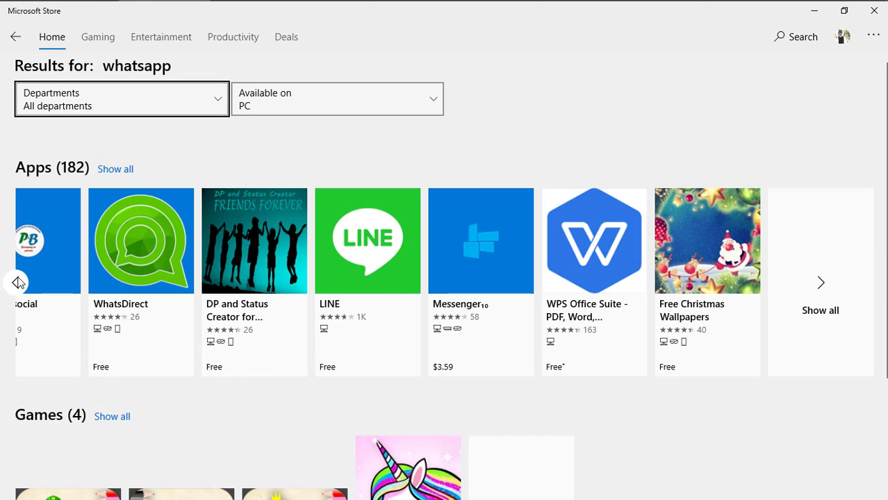
click(18, 282)
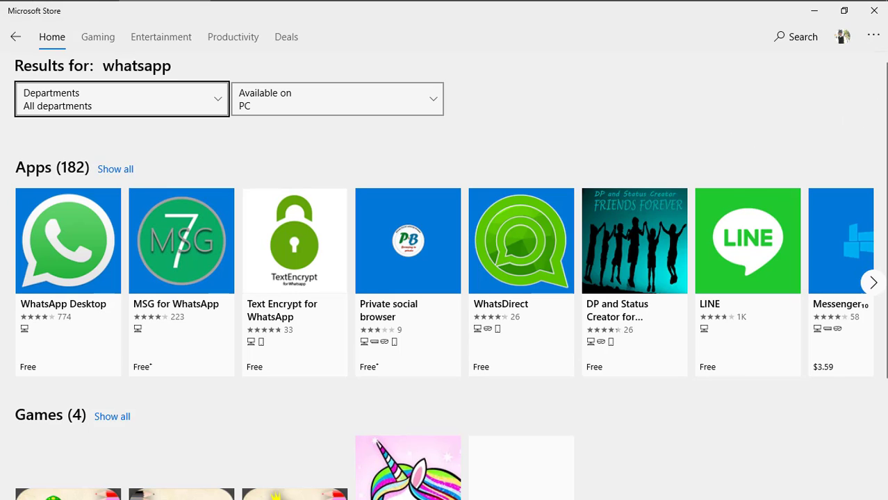
scroll(445, 278, down, 3)
scroll(445, 278, up, 3)
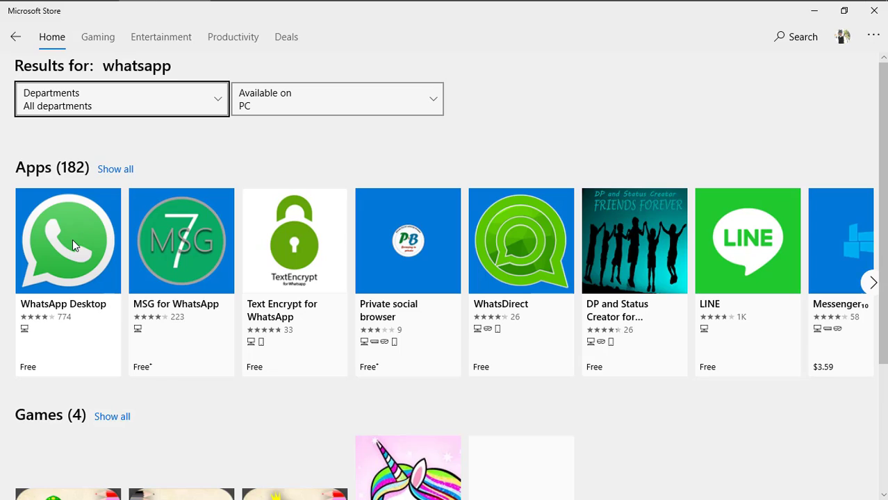
click(73, 239)
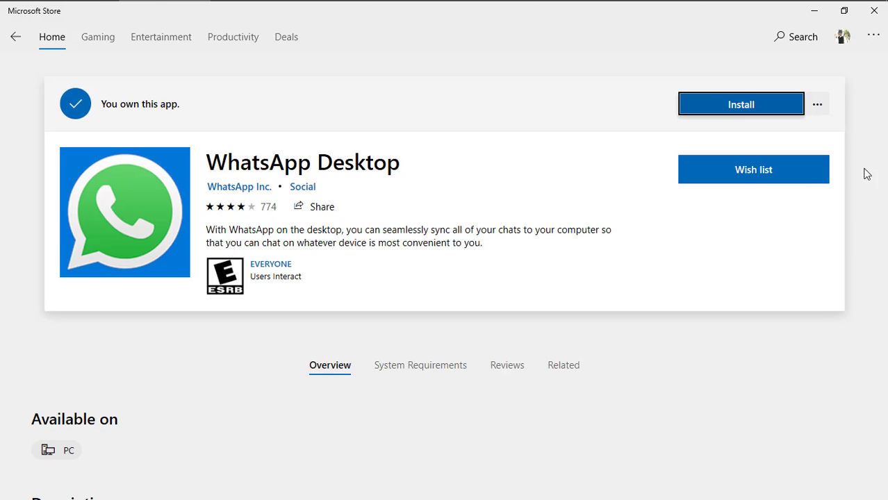
Review the WhatsApp Desktop page, including related apps, screenshots and additional information, and close Microsoft Store.
scroll(444, 278, down, 10)
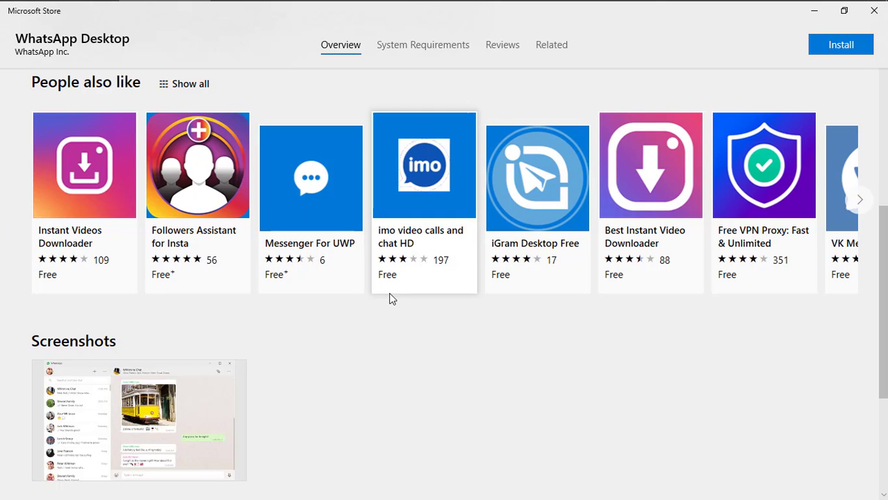
click(859, 199)
scroll(885, 242, down, 2)
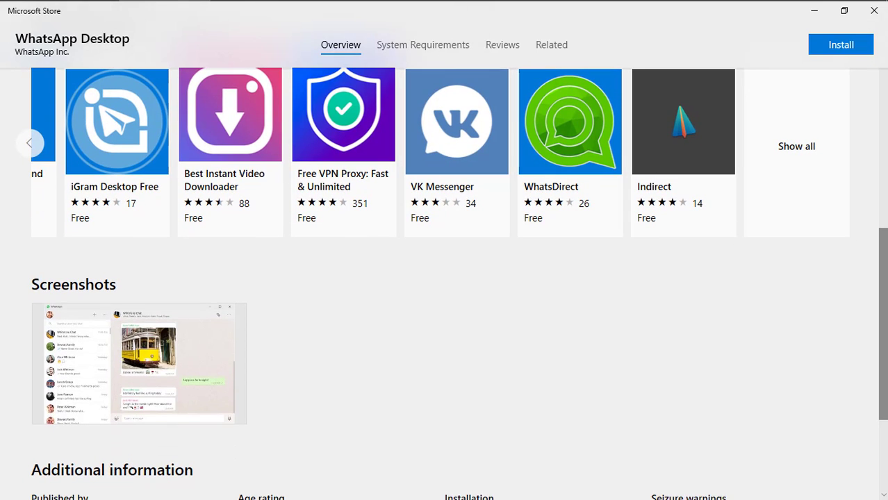
scroll(880, 291, down, 3)
scroll(882, 306, up, 10)
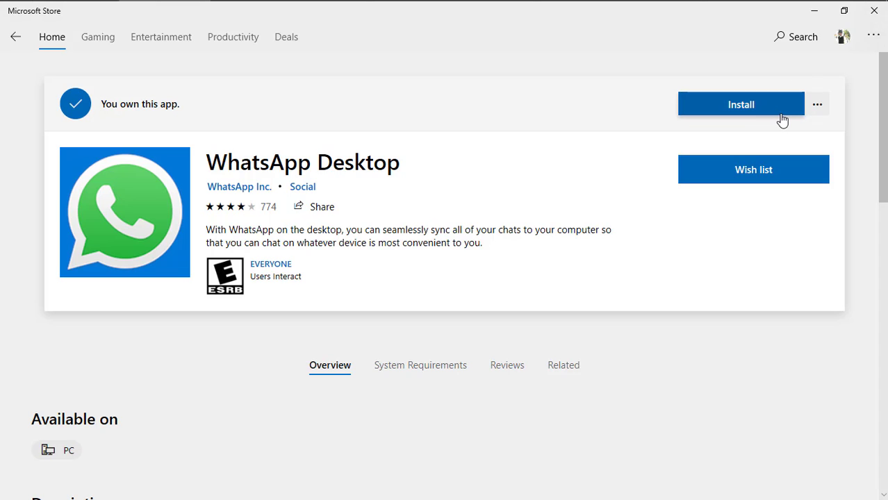
click(869, 9)
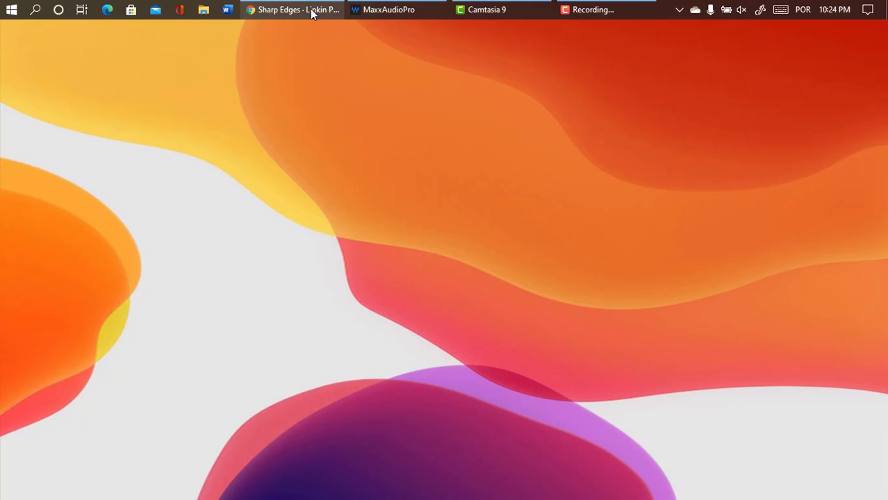
Switch to Chrome, load web.whatsapp.com in a new tab and look over the sign-in instructions and QR code.
mouse_move(307, 10)
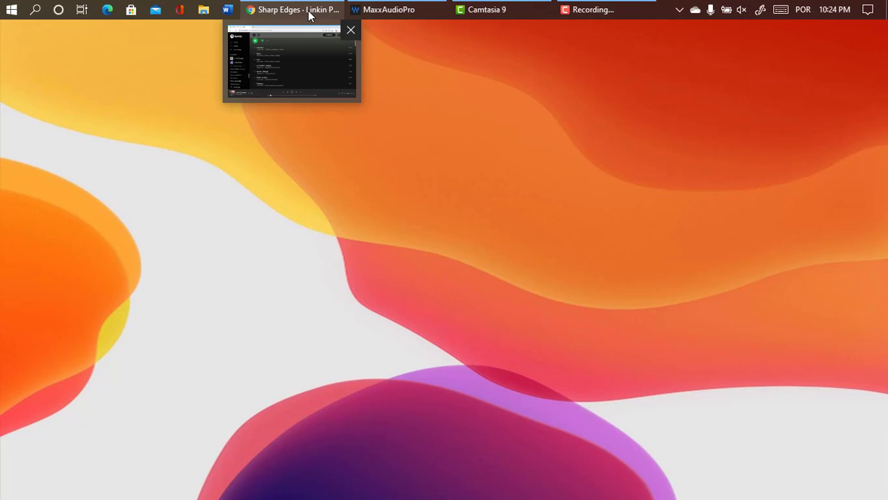
click(309, 13)
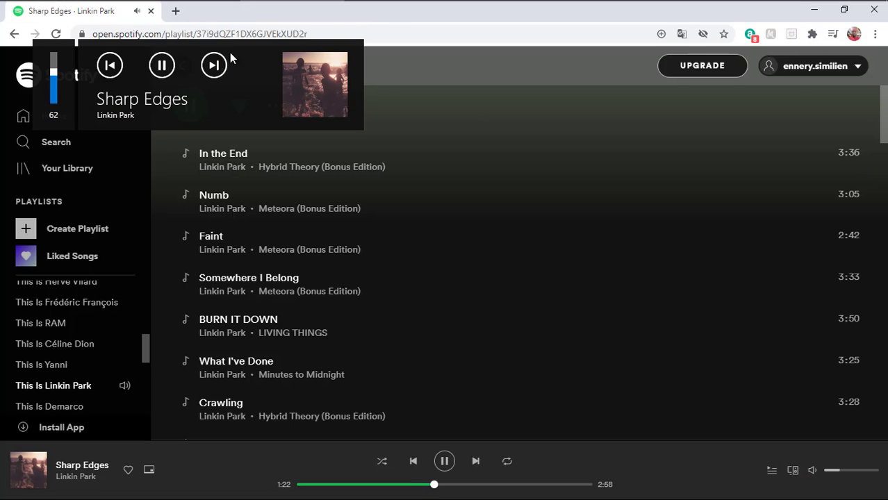
click(176, 11)
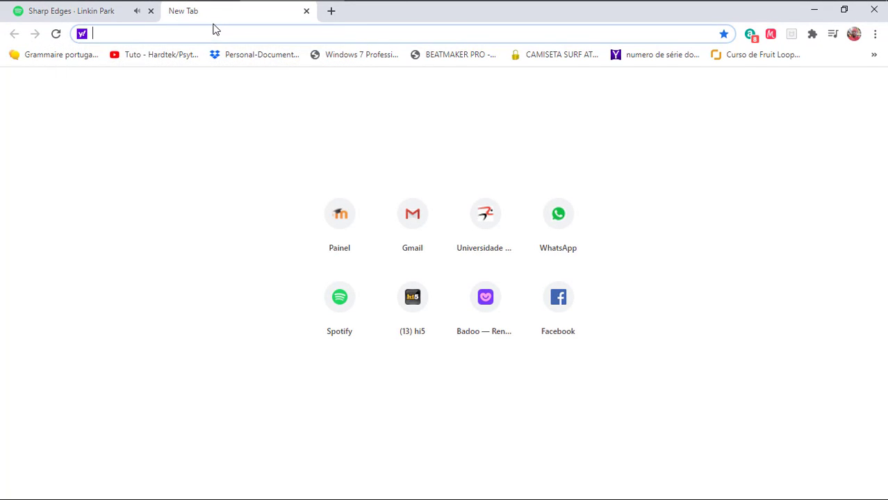
text(we)
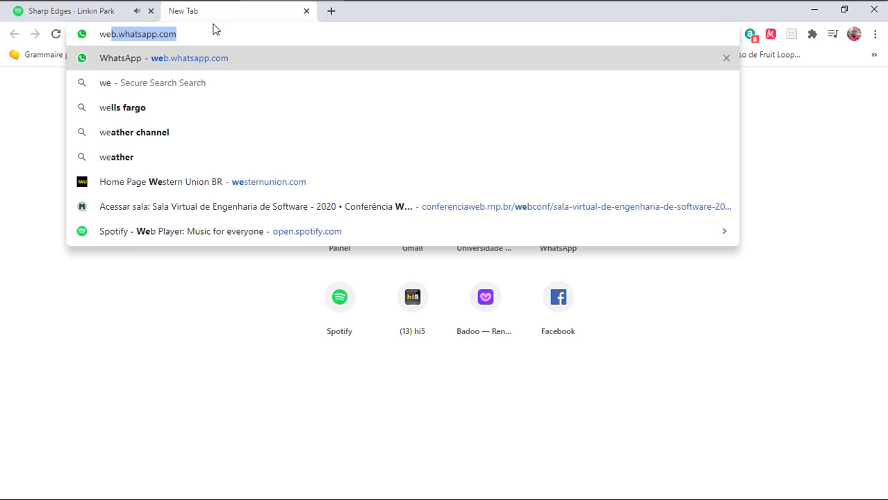
text(b.wha)
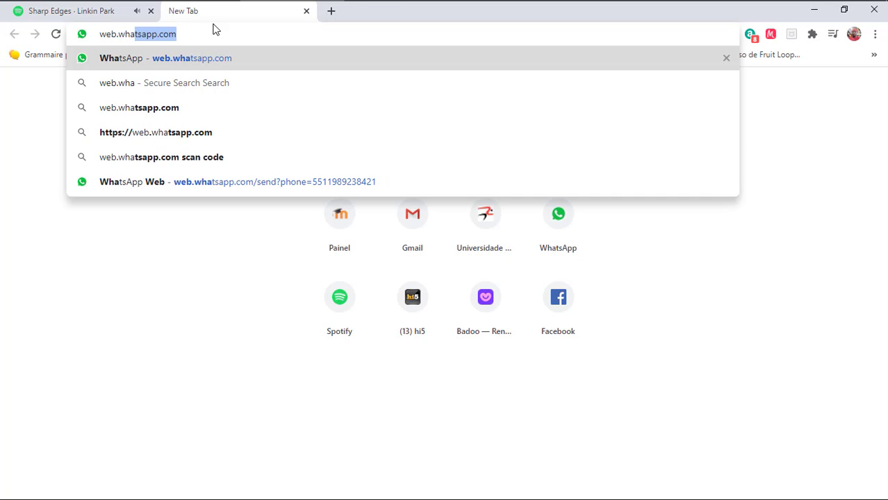
key(Right)
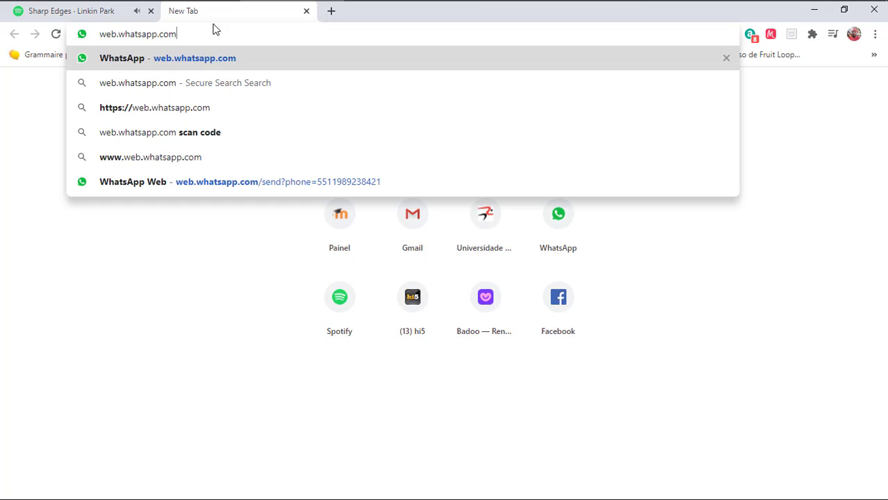
key(Return)
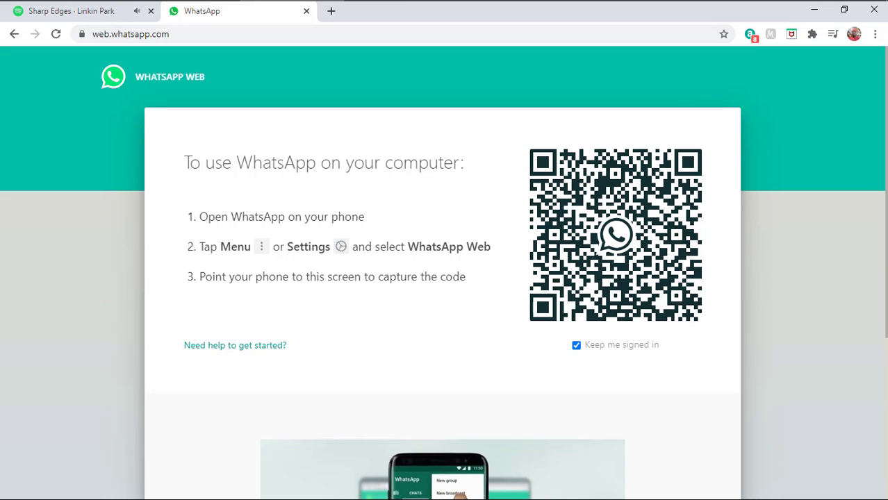
scroll(881, 156, down, 4)
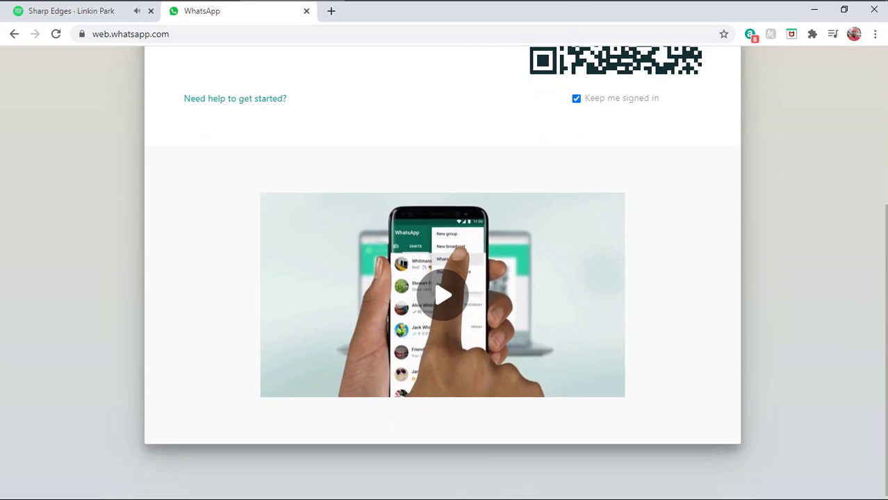
scroll(881, 156, up, 2)
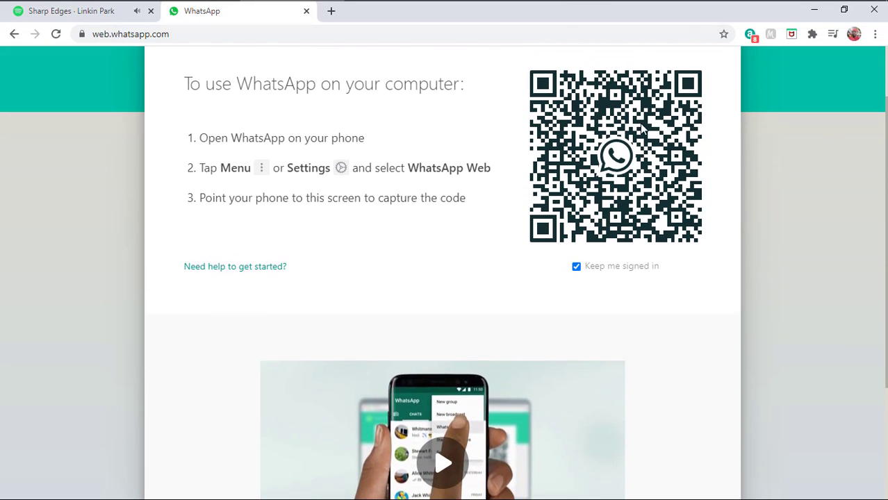